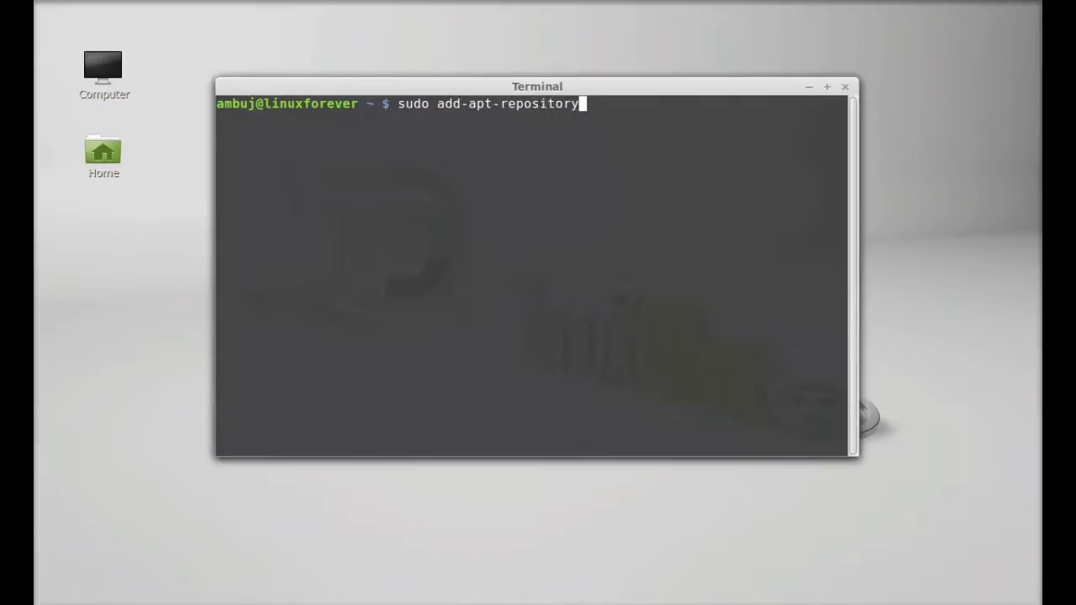
Step: Add the ppa:vincent-c/cherrytree repository with sudo add-apt-repository, authenticating and confirming the addition
type("pa:vince")
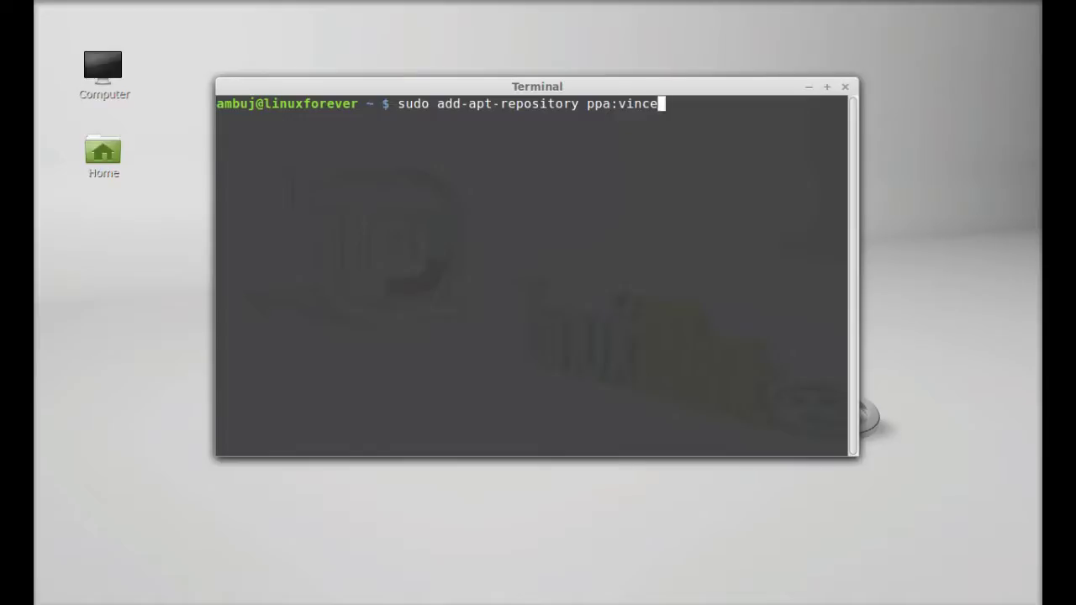
type("nt-c/cherry")
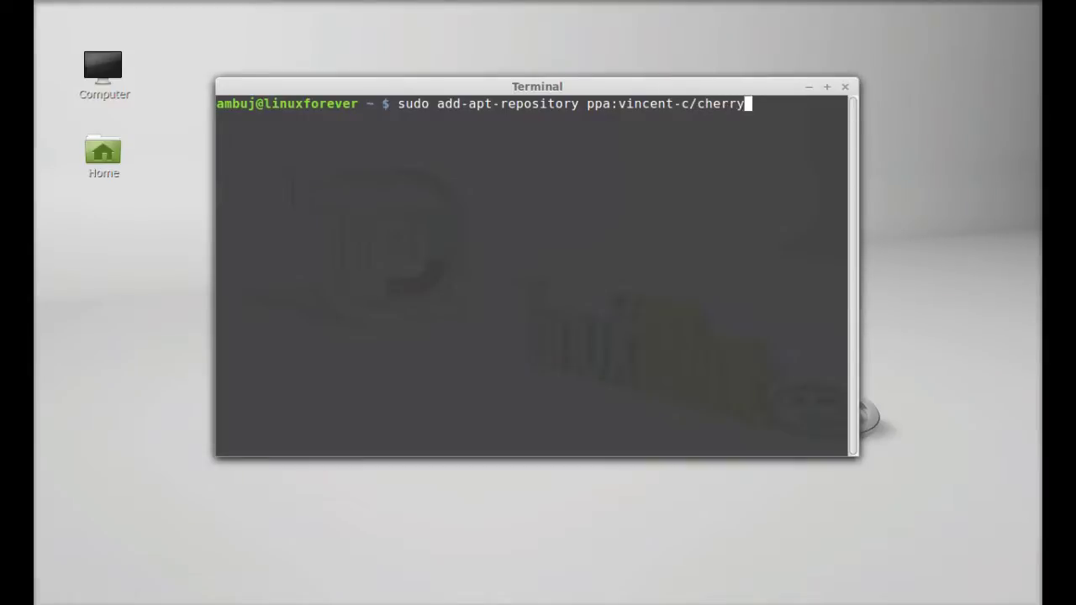
type("tree")
key("Return")
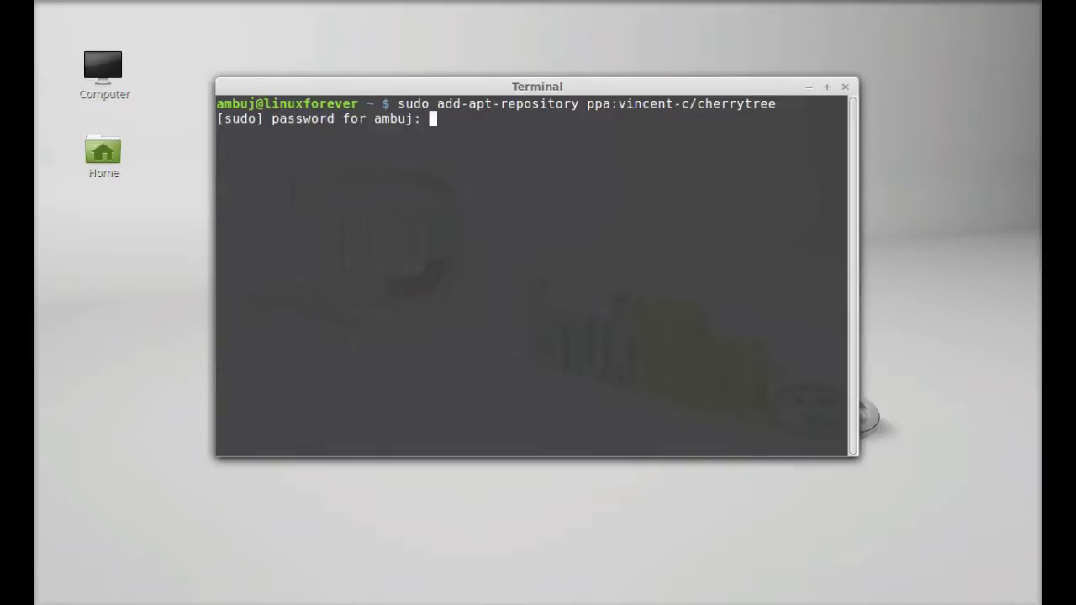
key("Return")
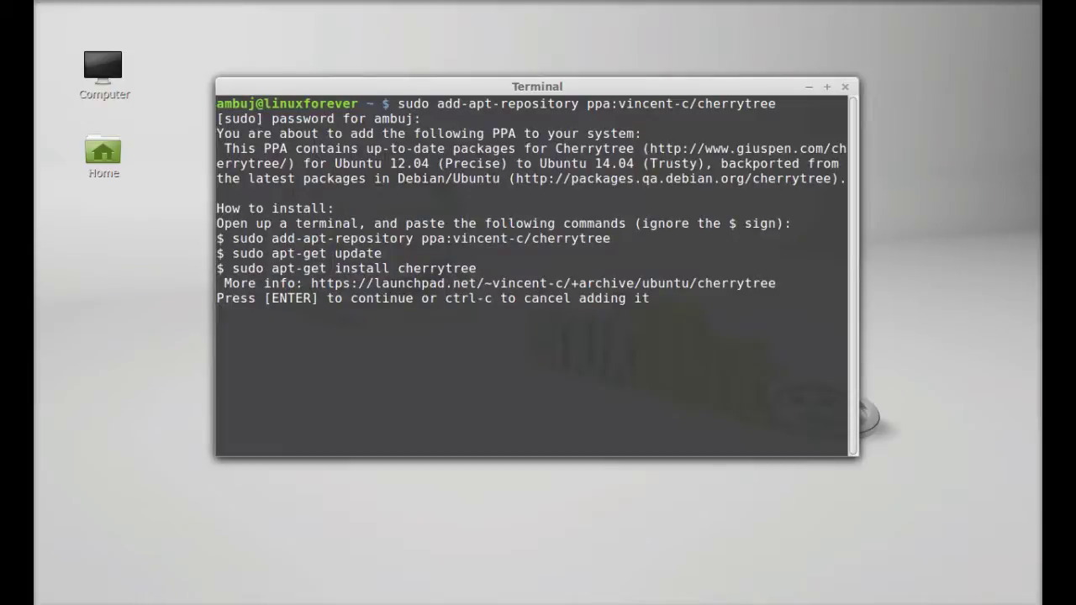
key("Return")
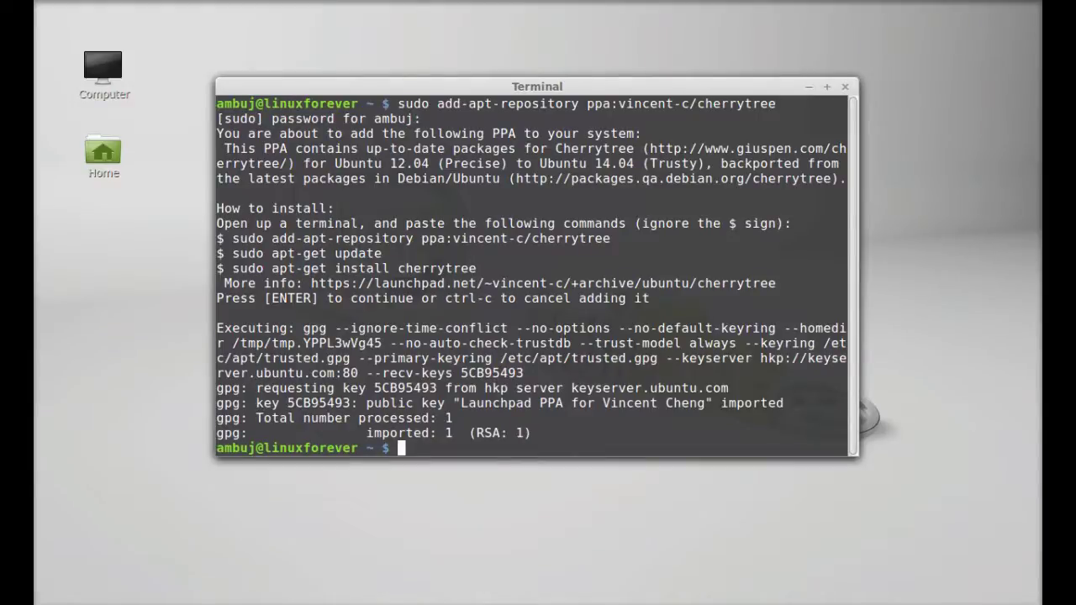
type("sudo apt-get upd")
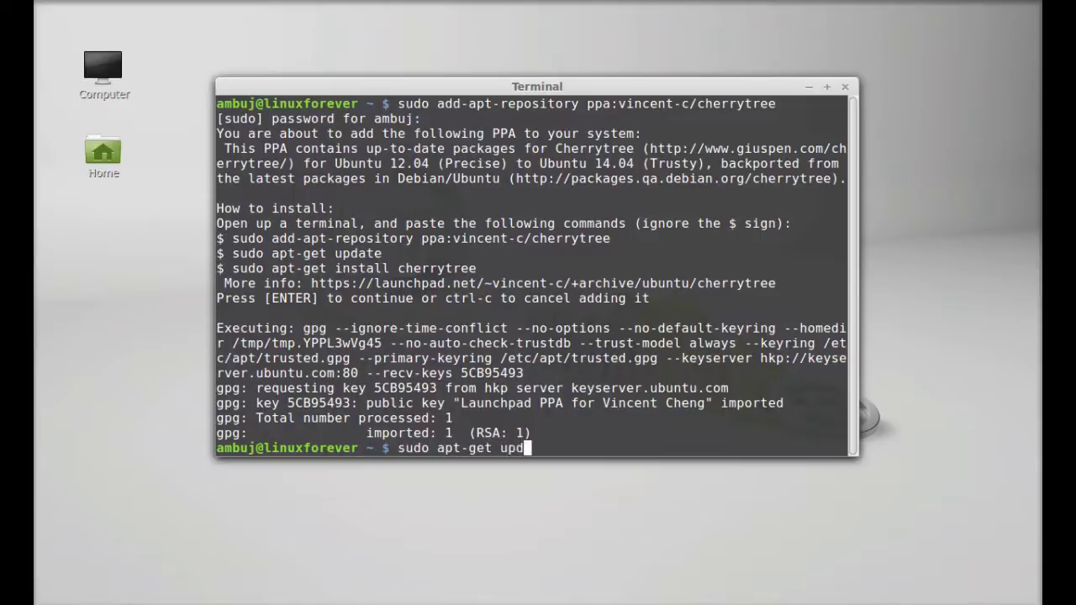
type("ae")
Step: Fix the typo and run sudo apt-get update to refresh the package lists
key("BackSpace")
type("te")
key("Return")
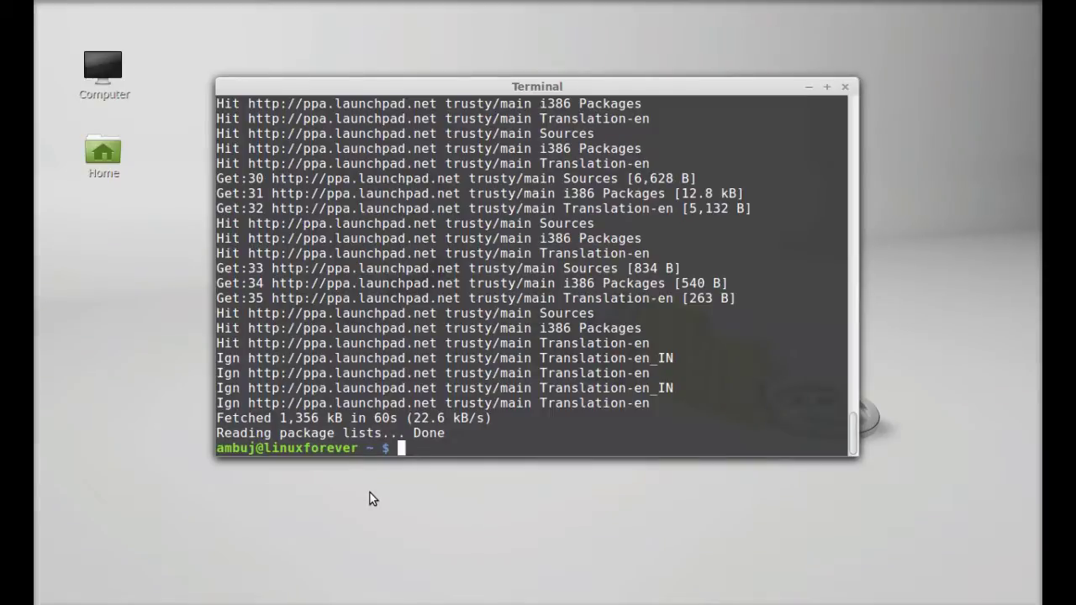
Step: Install cherrytree with sudo apt-get install, answering y, then close the terminal
type("sudo apt")
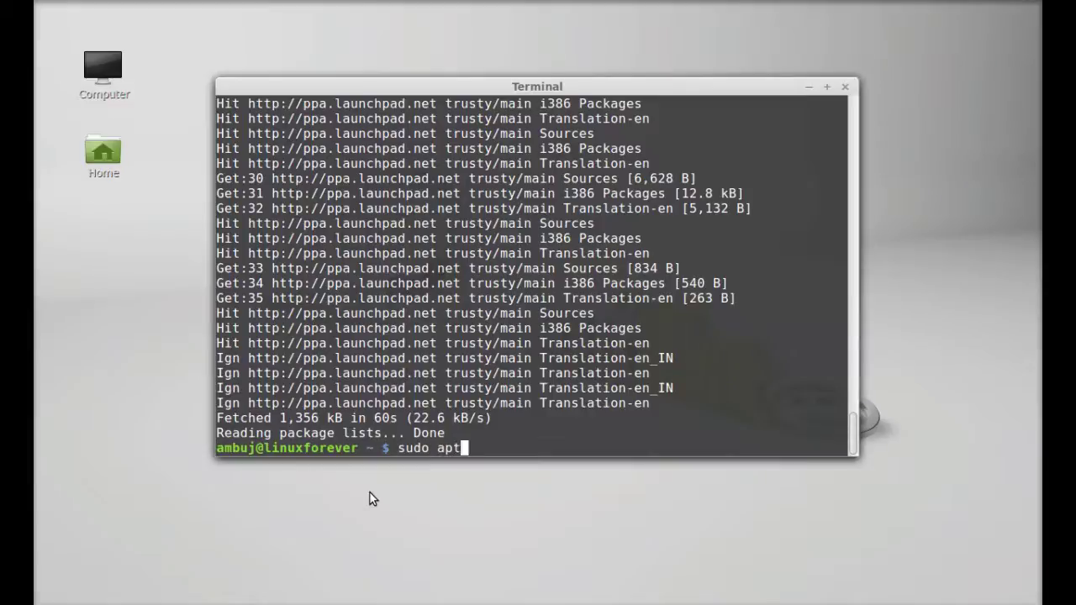
type("-get instal")
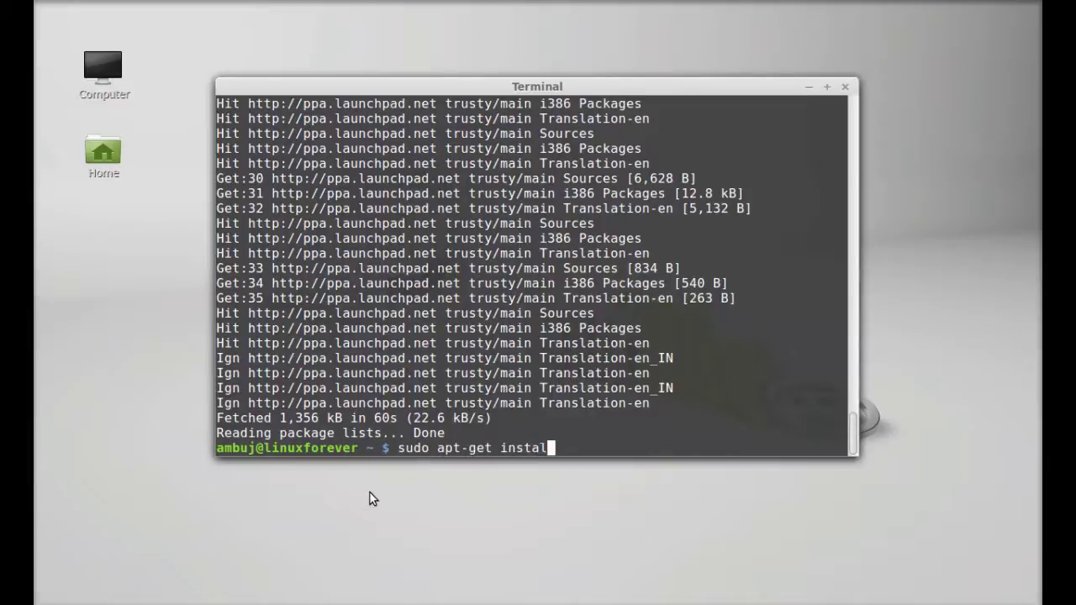
type("l cherrytree")
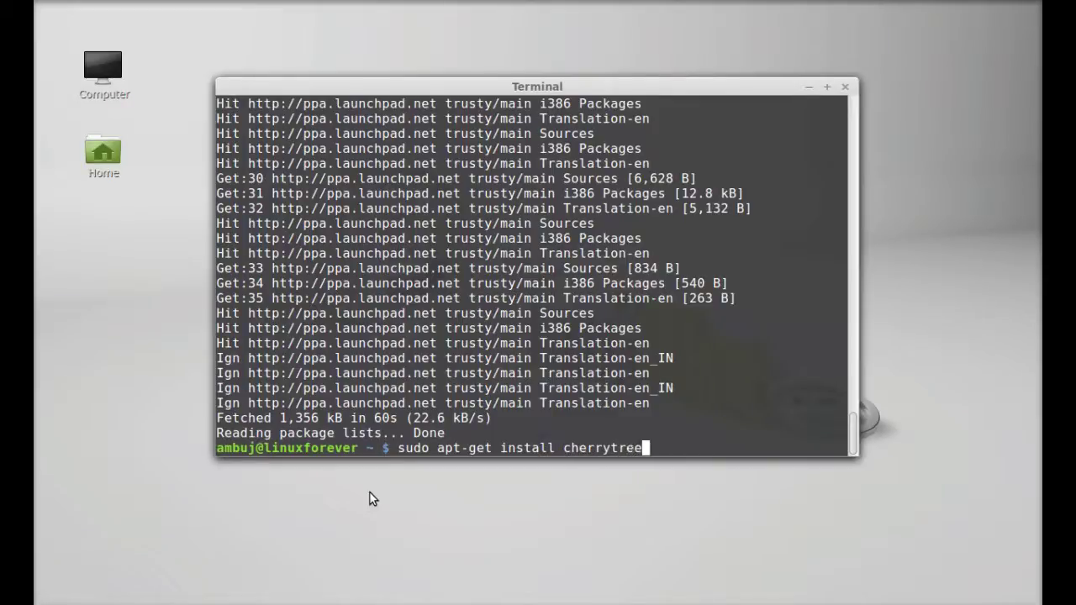
key("Return")
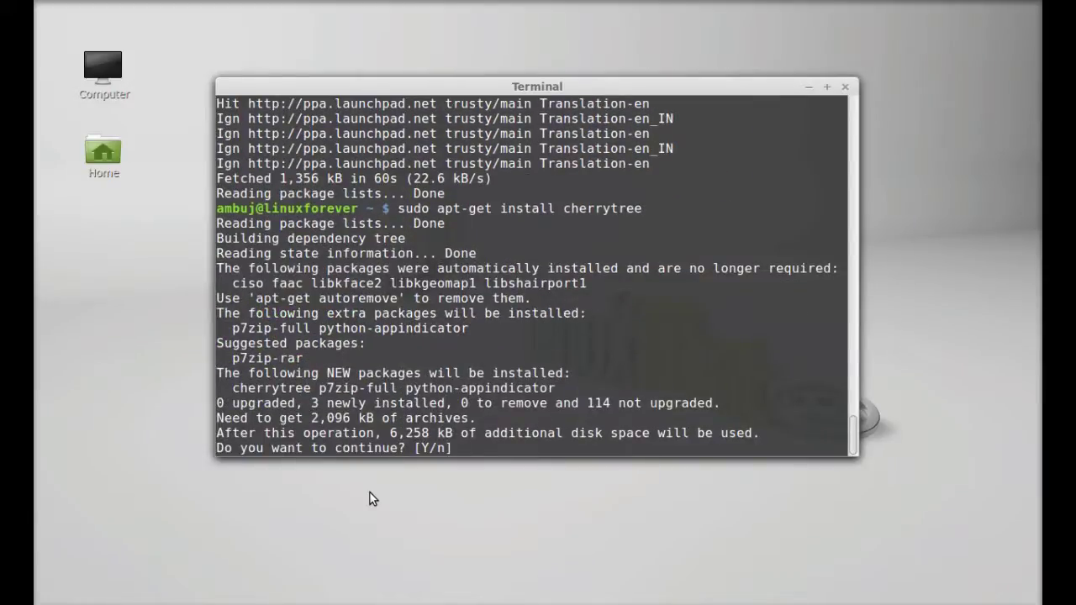
type("y")
key("Return")
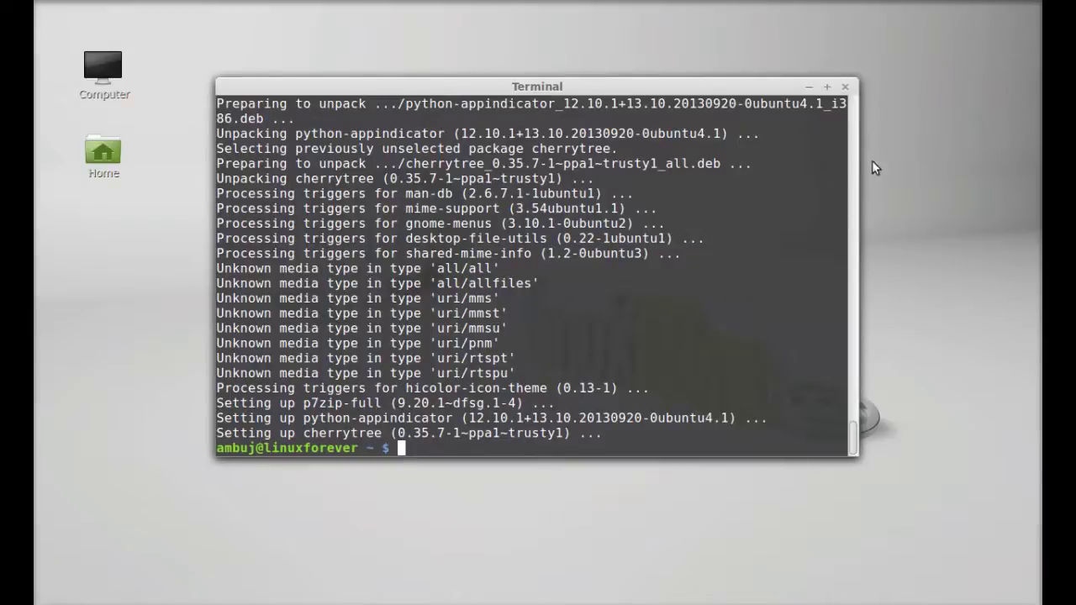
left_click(847, 88)
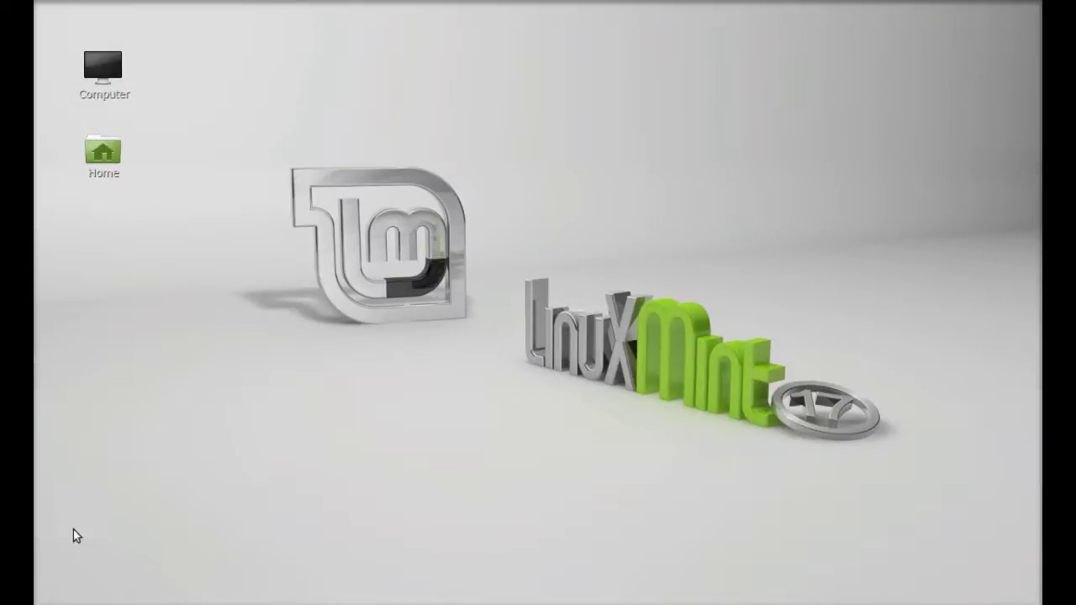
Step: Search 'cherr' in the Mint menu and launch CherryTree from the results
left_click(53, 599)
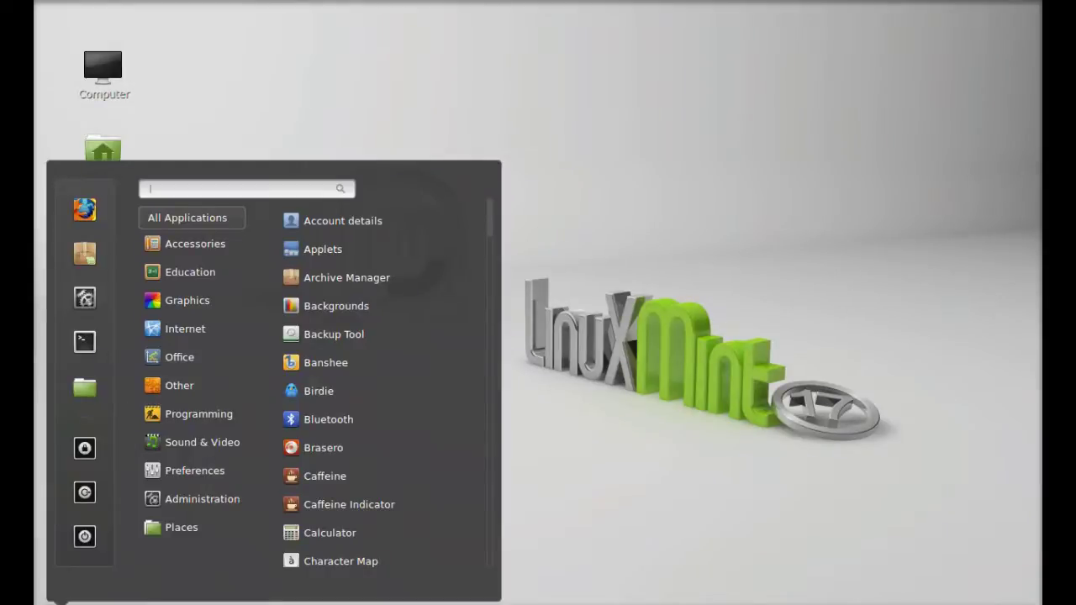
type("cherr")
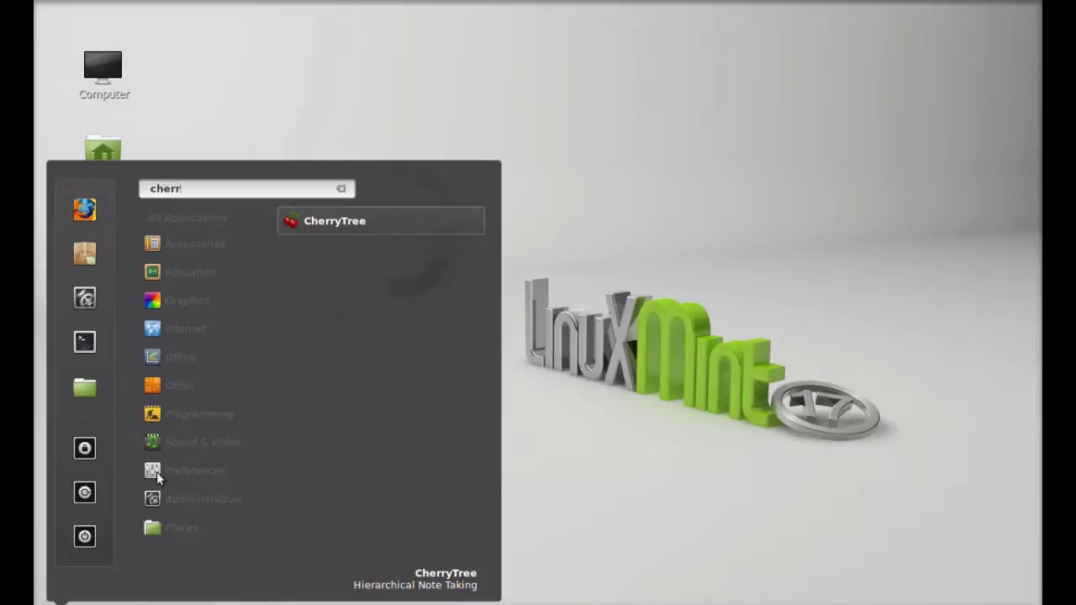
left_click(312, 221)
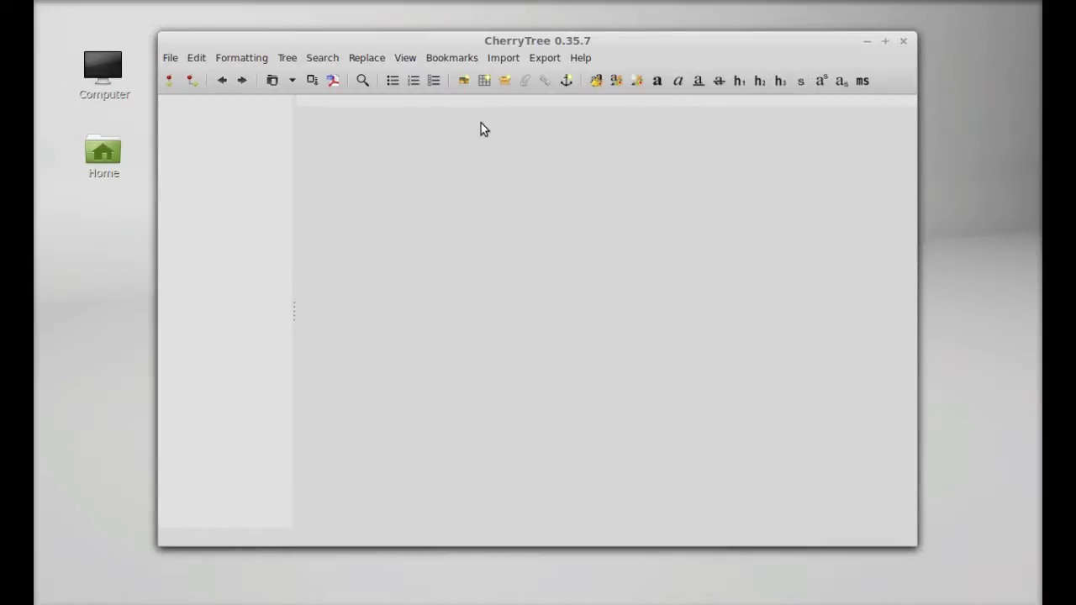
Step: Add a new node named 'hello' with the search tag 'tag'
left_click(168, 83)
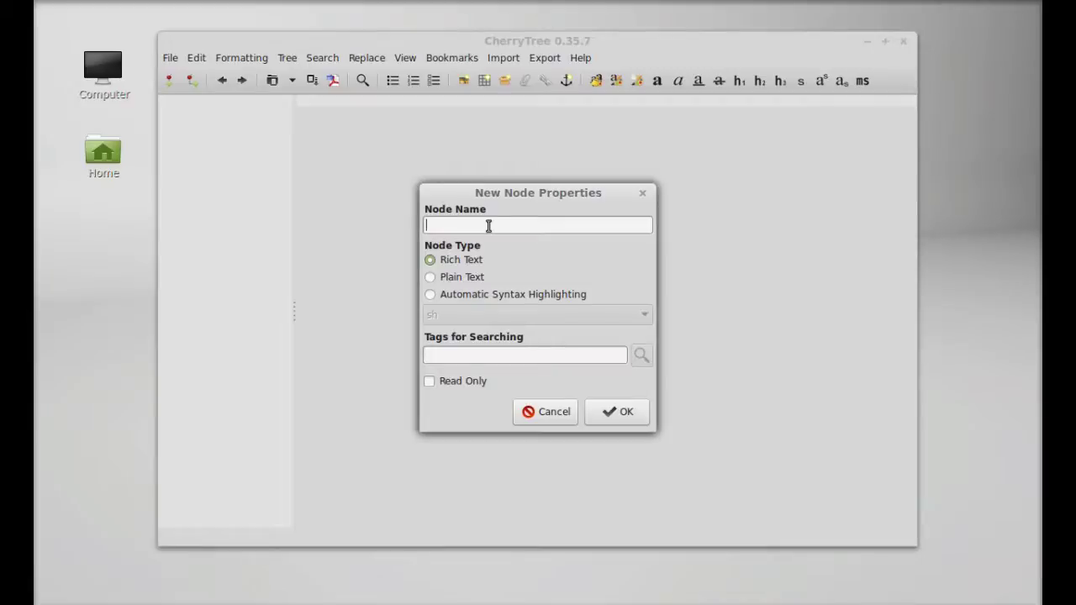
type("hello")
left_click(499, 357)
type("tags")
key("BackSpace")
left_click(607, 412)
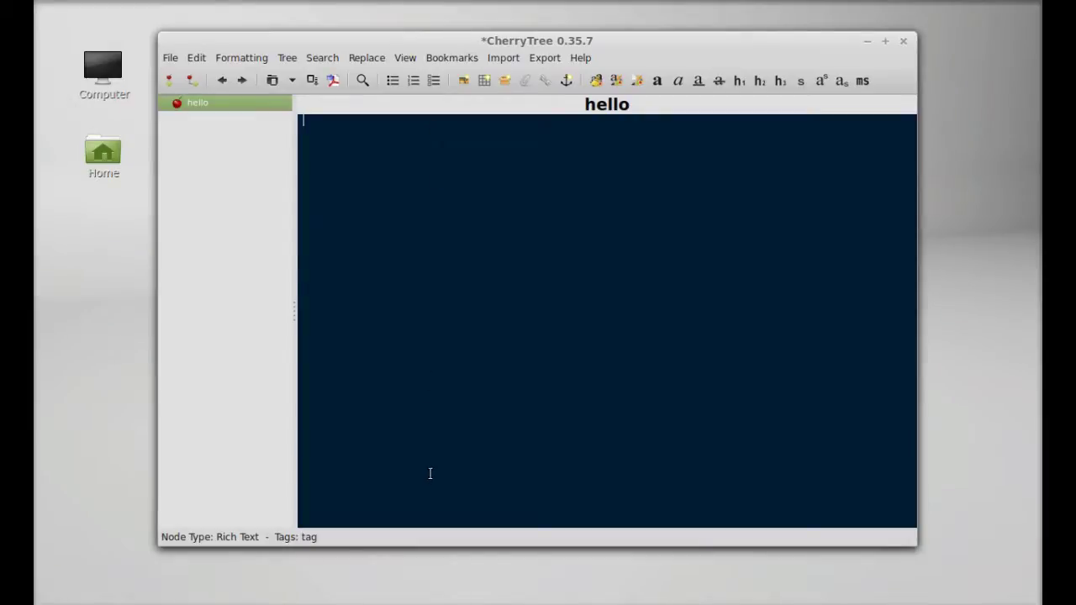
Step: Type 'hello friends' as an h1 heading in the node, then bring up Insert CodeBox
type("hello friends")
left_click_drag(363, 121, 301, 121)
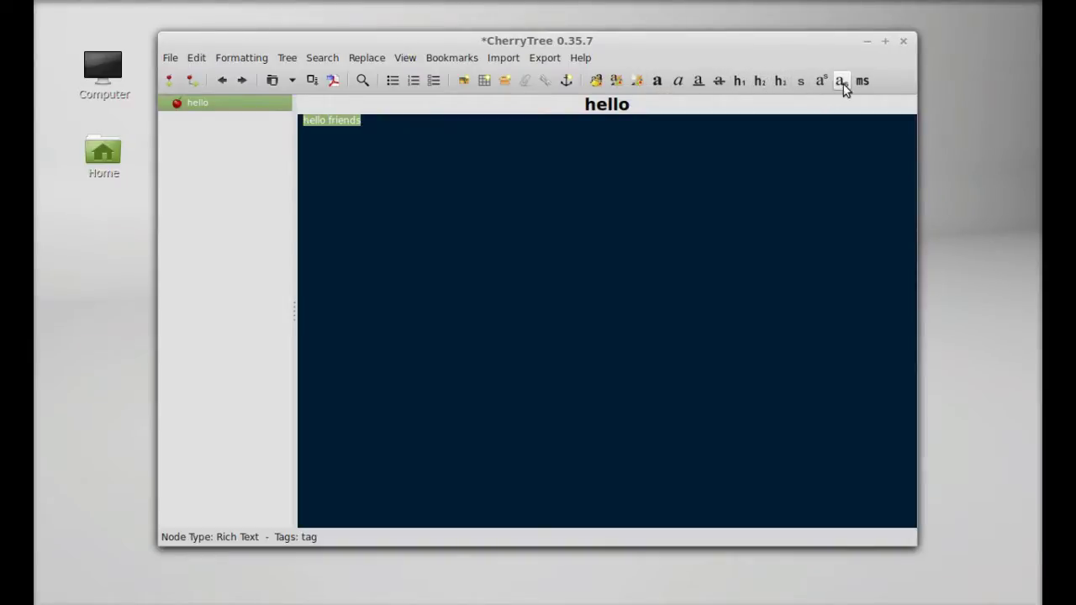
left_click(743, 81)
left_click(431, 179)
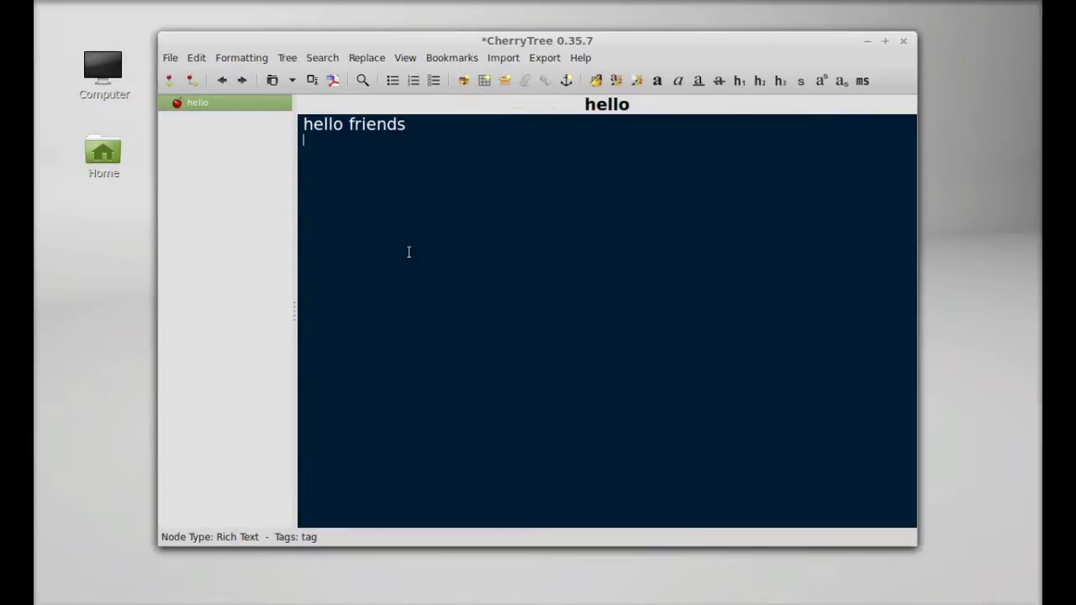
left_click(506, 81)
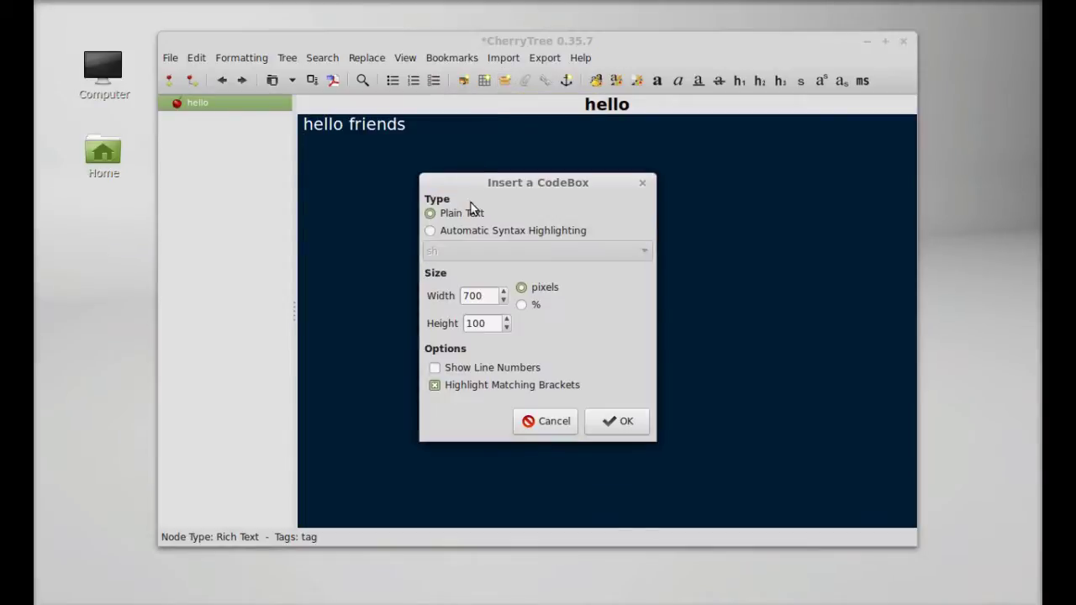
Step: Insert a default Plain Text codebox sized 700×100 pixels and place the caret inside it
left_click(609, 427)
left_click(412, 189)
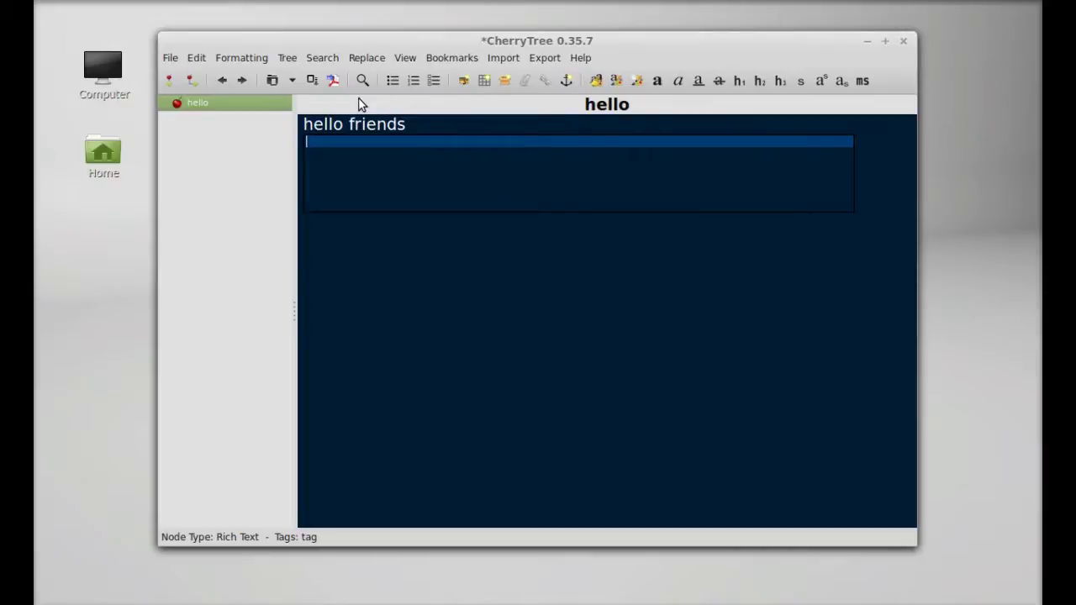
Step: Browse the Export and Help menus, then open the Online Manual in Firefox
left_click(538, 62)
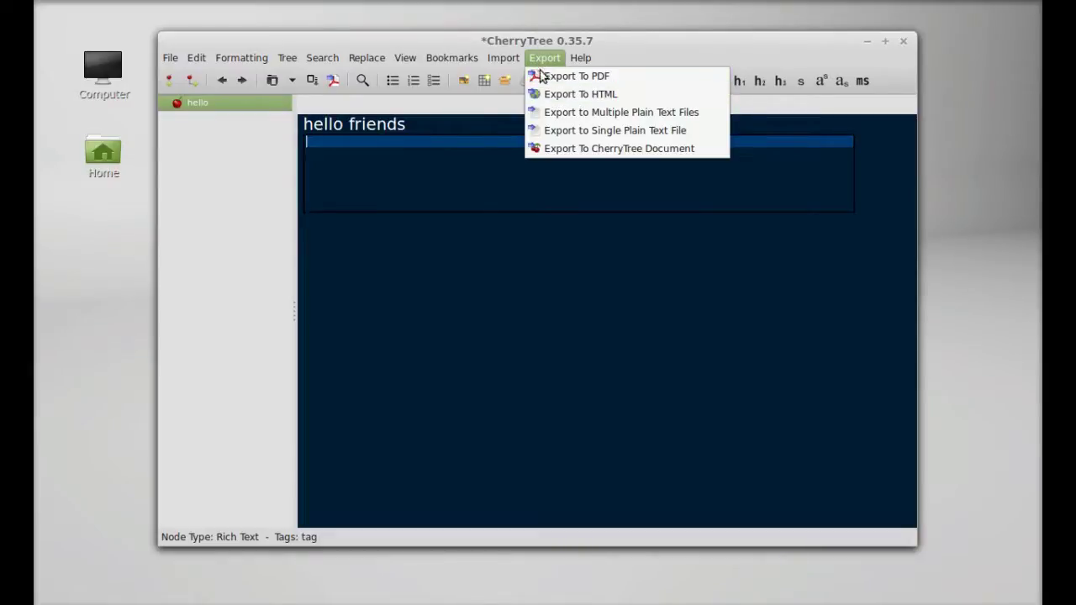
left_click(581, 59)
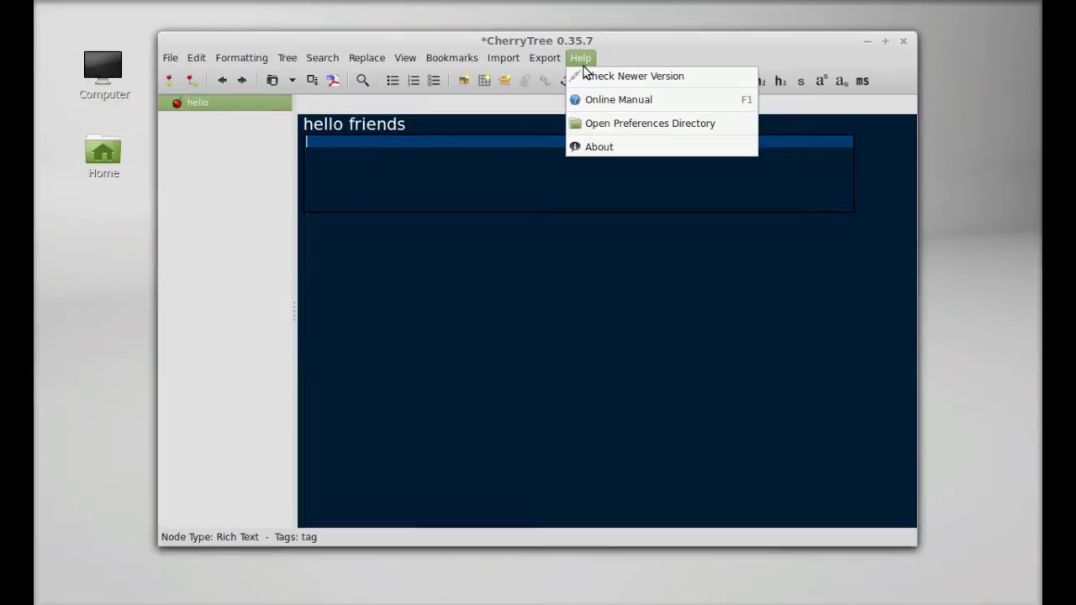
left_click(673, 100)
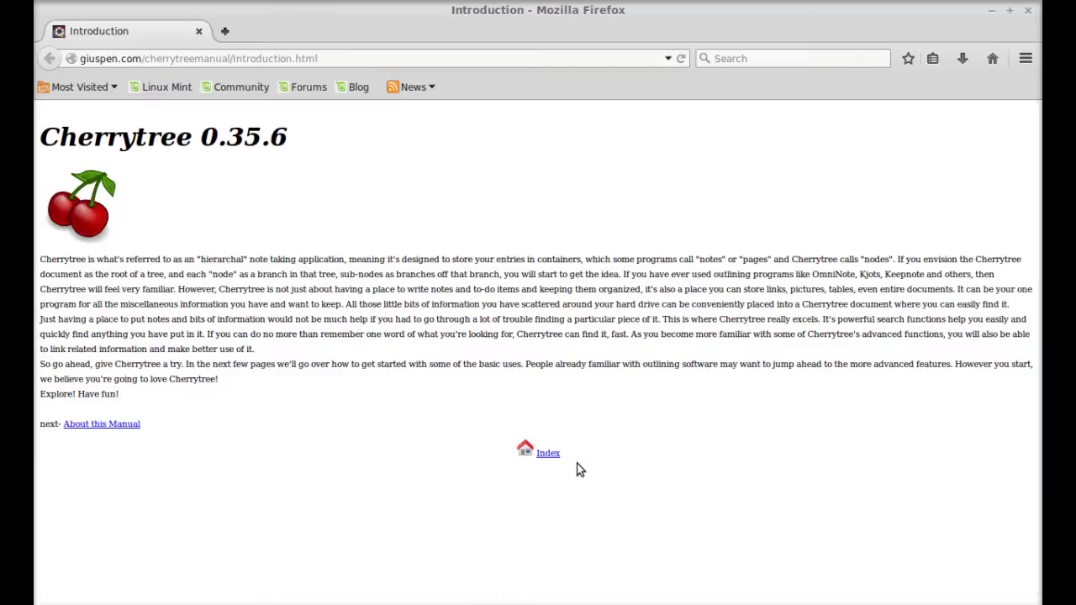
Step: View and scroll the manual's Index page, then close Firefox
left_click(548, 454)
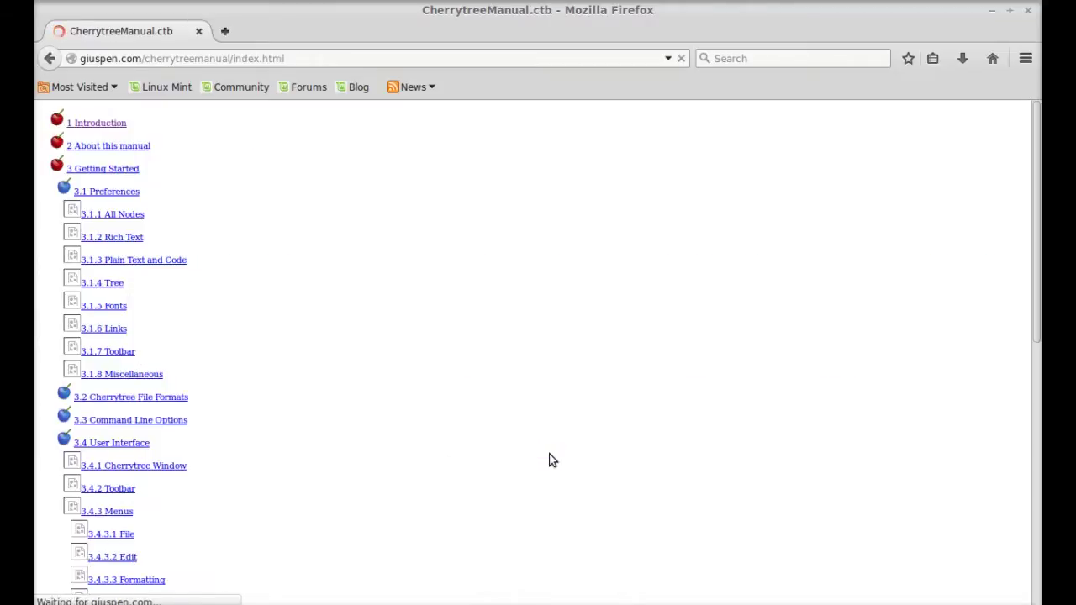
left_click_drag(1038, 277, 1007, 120)
left_click(1026, 8)
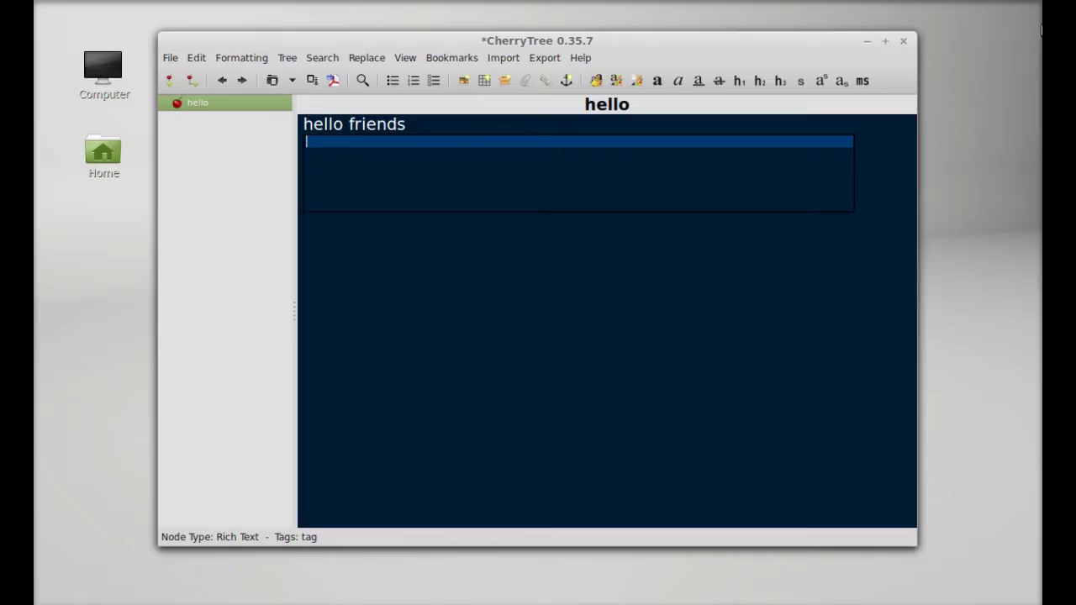